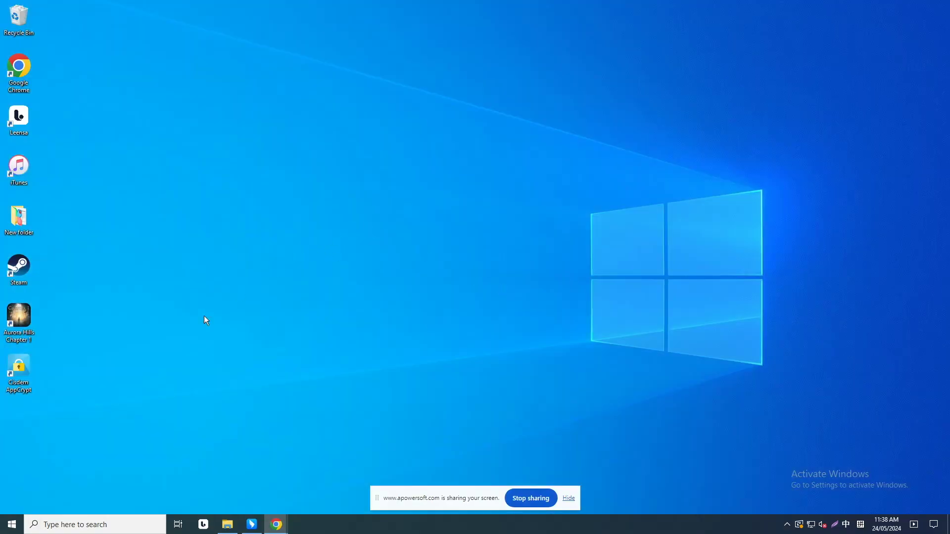
# Step: Open AppCrypt's main window from its tray icon to show the empty App Lock list
pyautogui.click(24, 369)
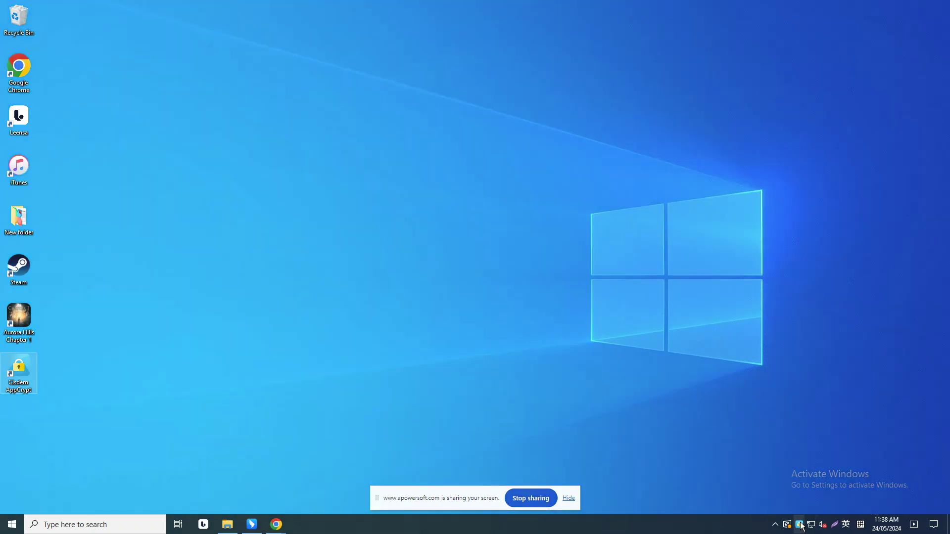
pyautogui.rightClick(800, 524)
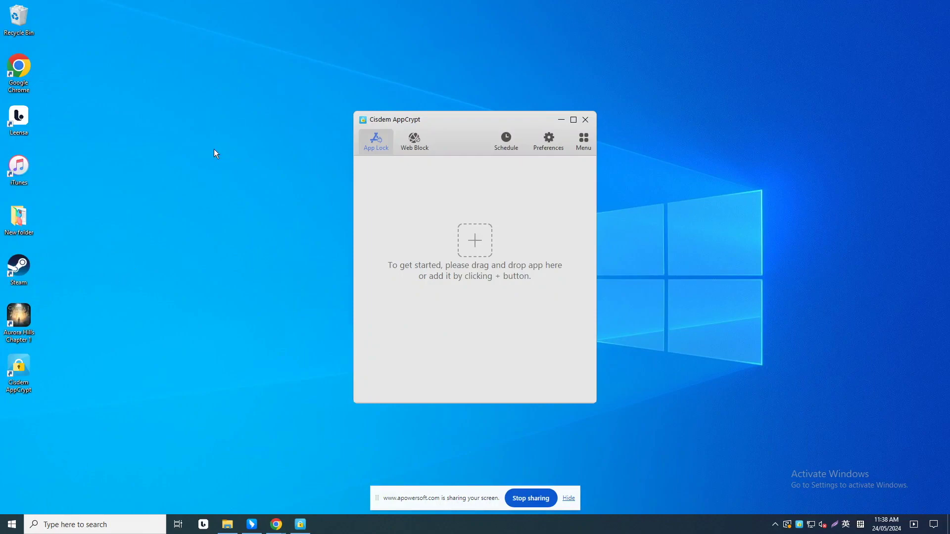
# Step: Lock Steam and iTunes, confirming that launching Steam brings up a 'Steam is locked' password prompt
pyautogui.moveTo(14, 267); pyautogui.dragTo(393, 190)
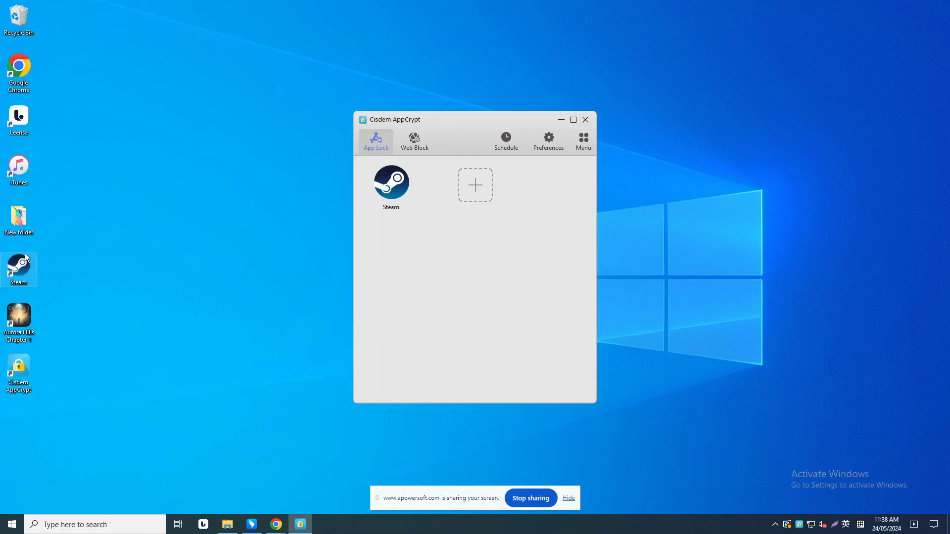
pyautogui.doubleClick(19, 269)
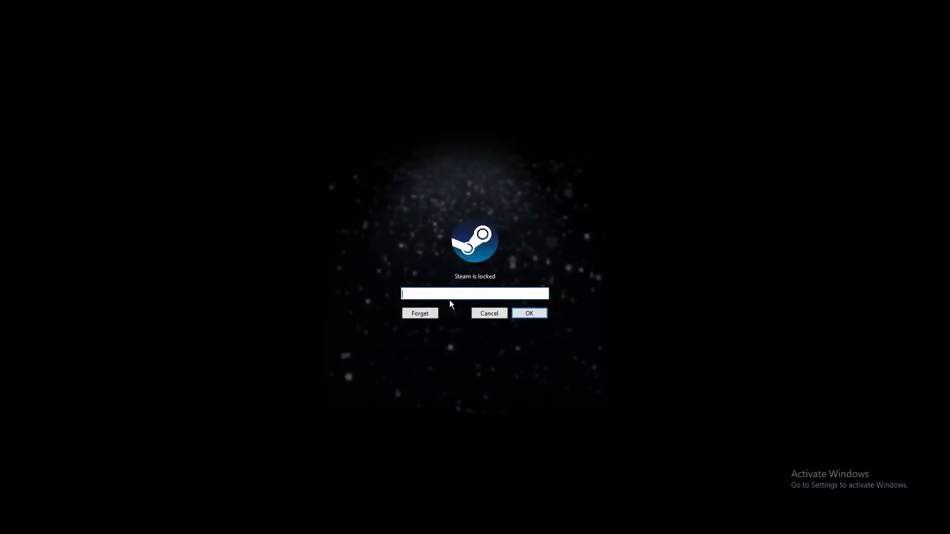
pyautogui.click(494, 314)
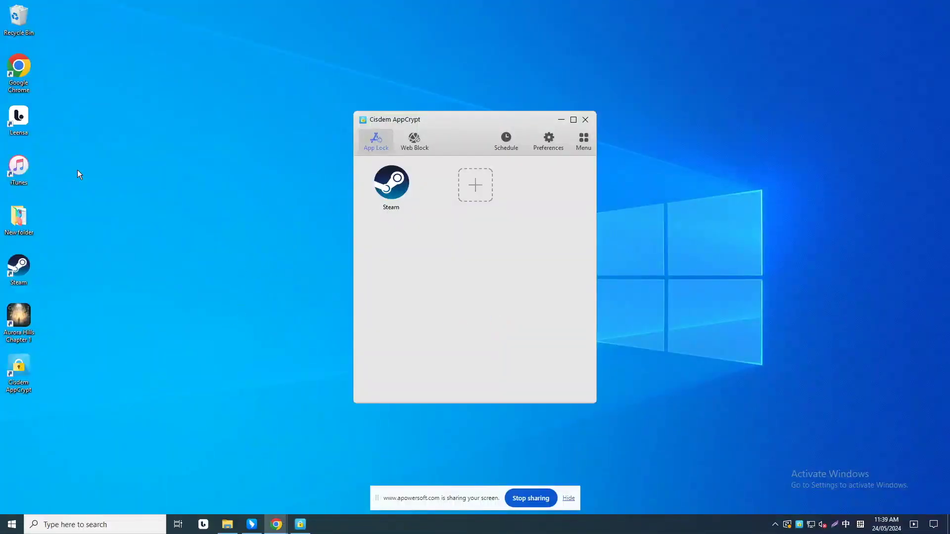
pyautogui.moveTo(319, 180); pyautogui.dragTo(468, 182)
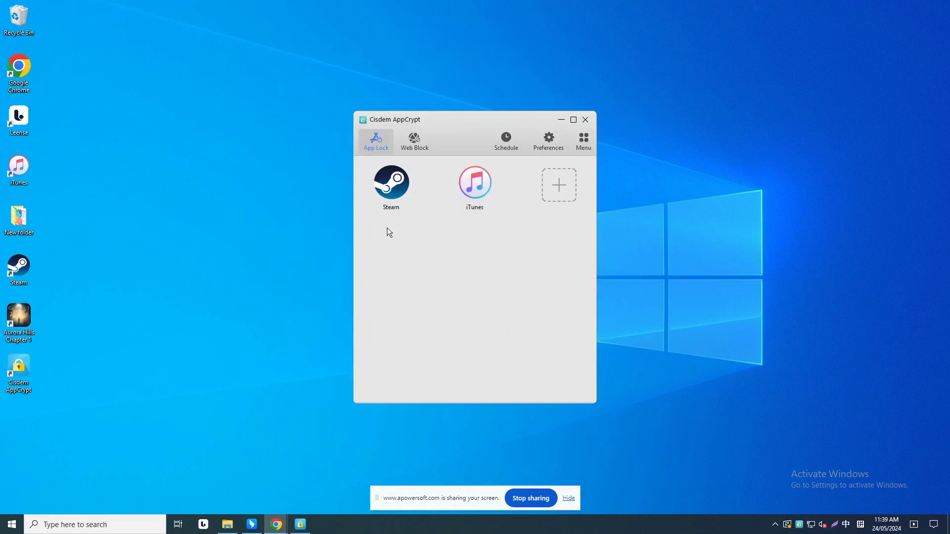
# Step: Give Steam a custom lock schedule of 09:00–17:00 on Working Day (Monday to Friday)
pyautogui.click(384, 179)
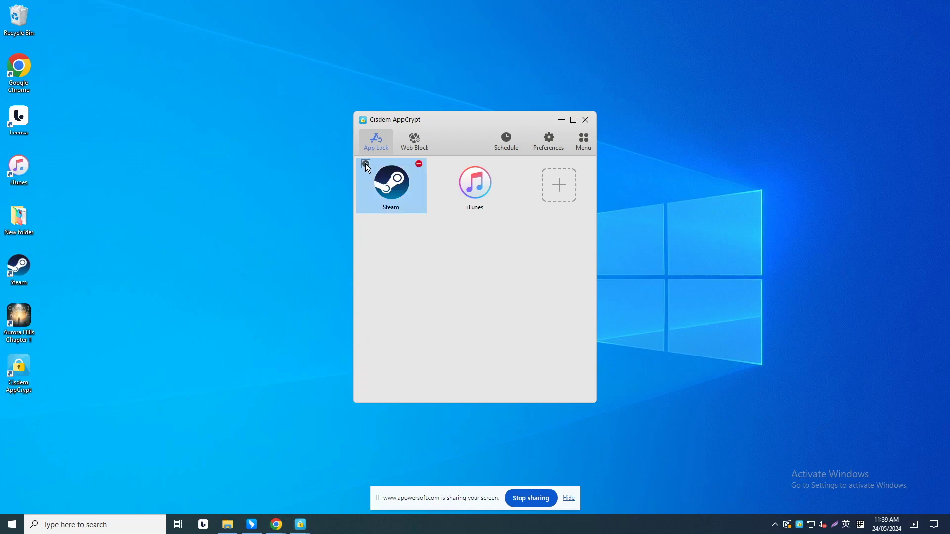
pyautogui.click(366, 164)
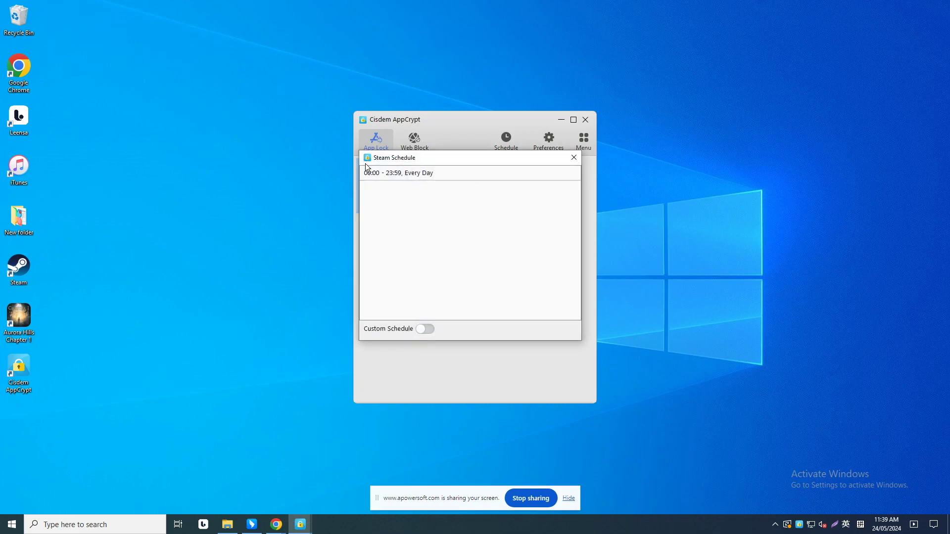
pyautogui.click(425, 329)
pyautogui.click(570, 330)
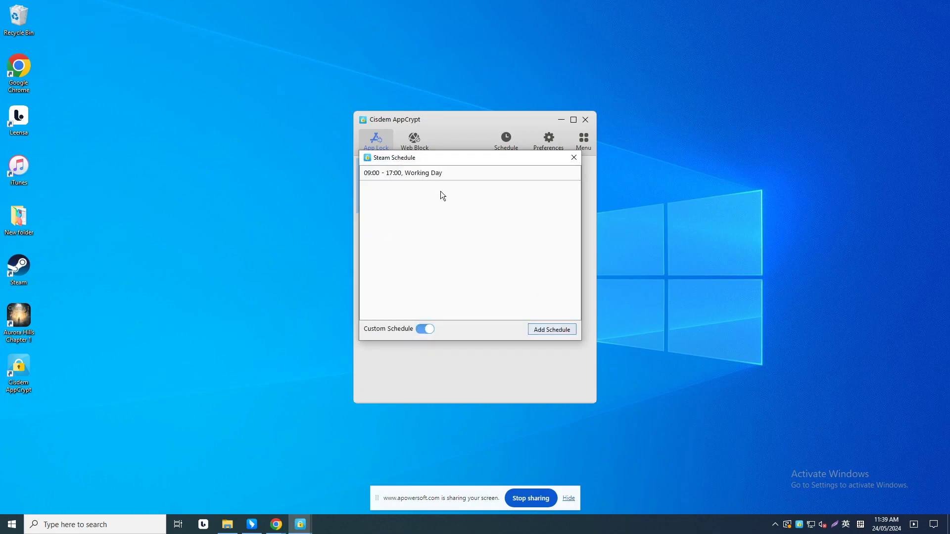
pyautogui.click(448, 173)
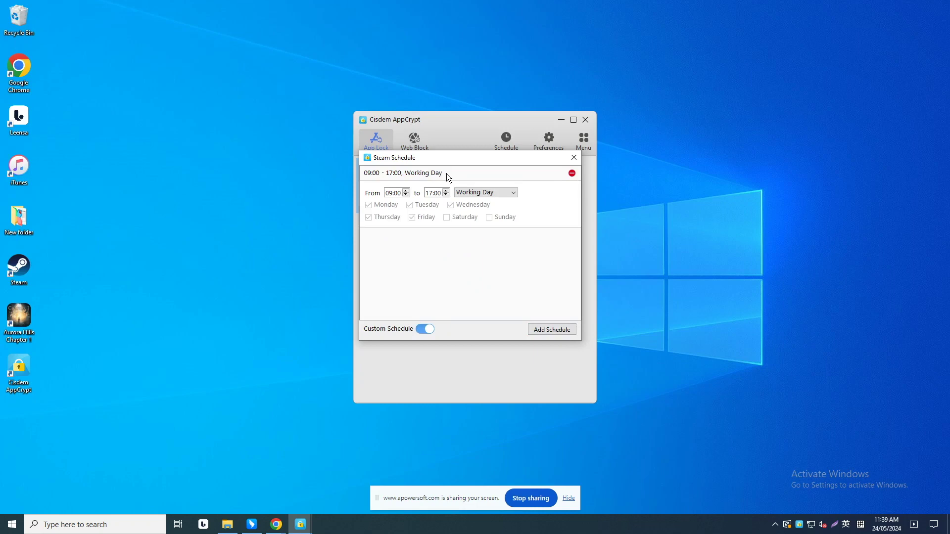
pyautogui.click(512, 193)
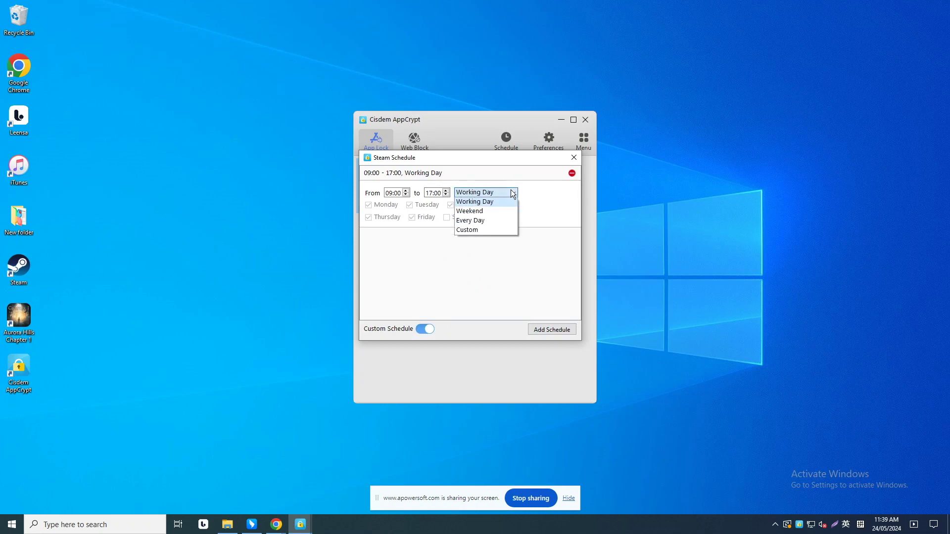
pyautogui.click(513, 193)
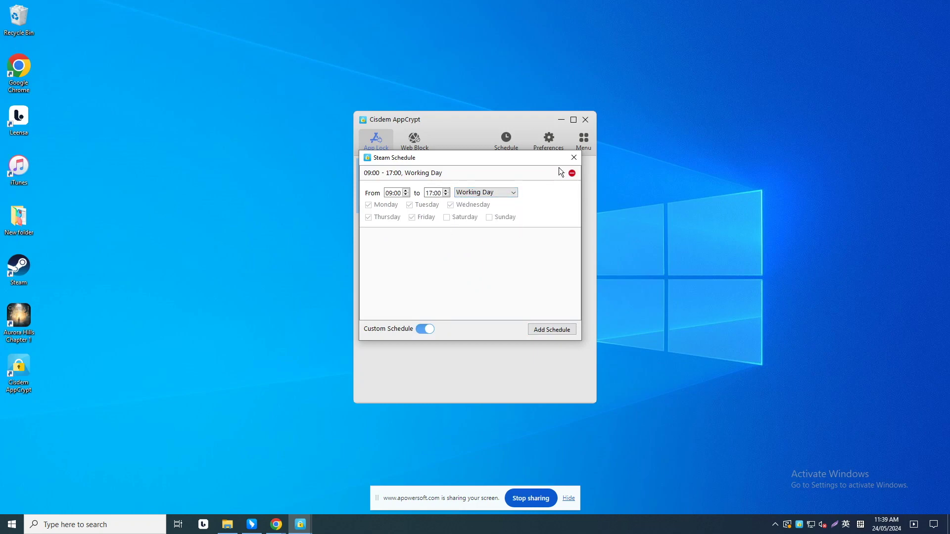
pyautogui.click(574, 158)
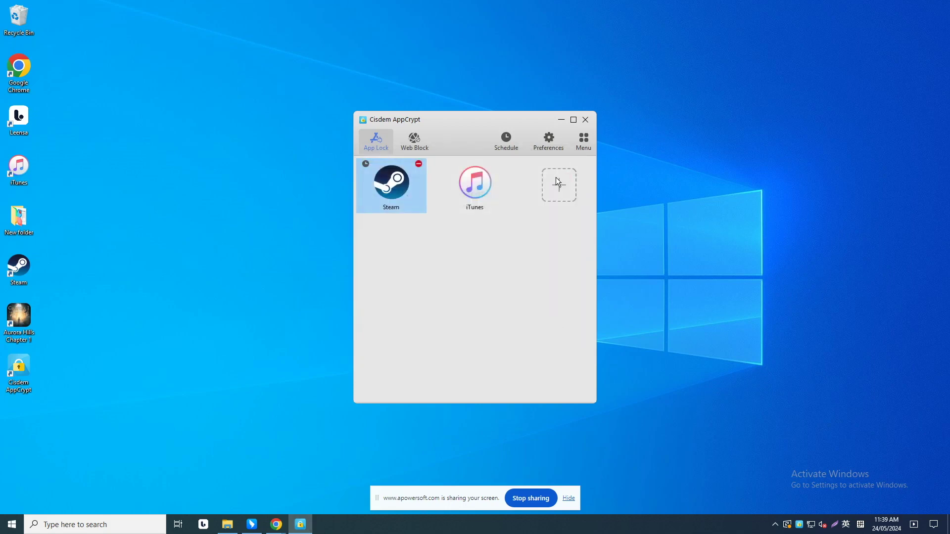
# Step: Remove iTunes and then Steam from the App Lock list
pyautogui.click(480, 235)
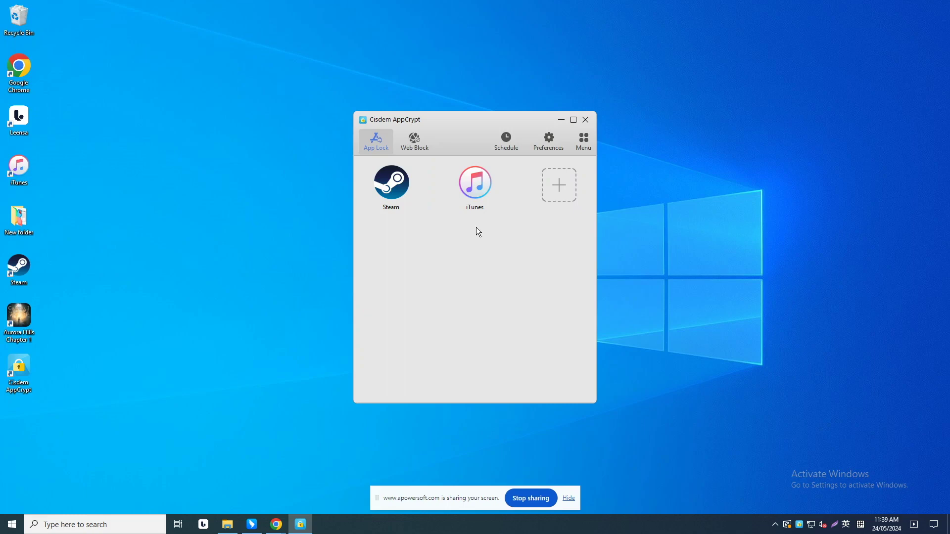
pyautogui.click(470, 183)
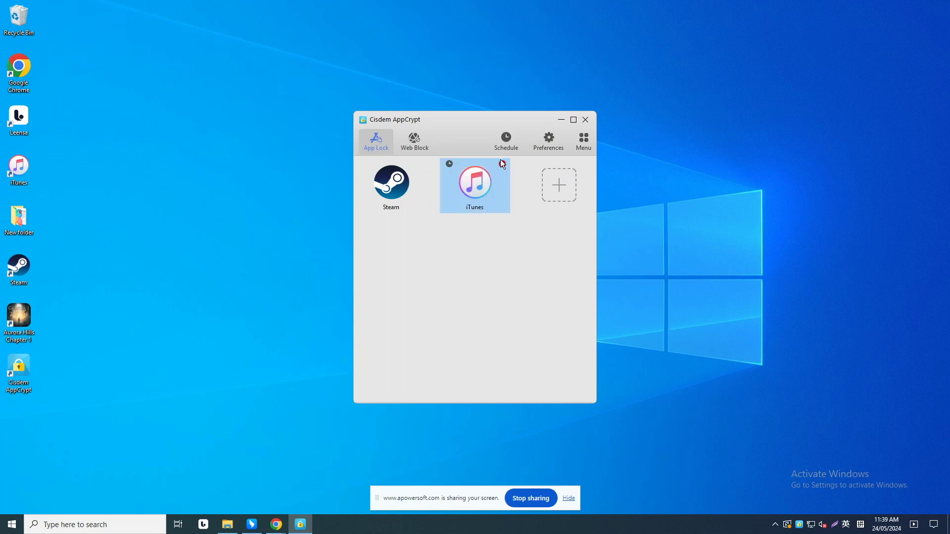
pyautogui.click(498, 163)
pyautogui.click(408, 180)
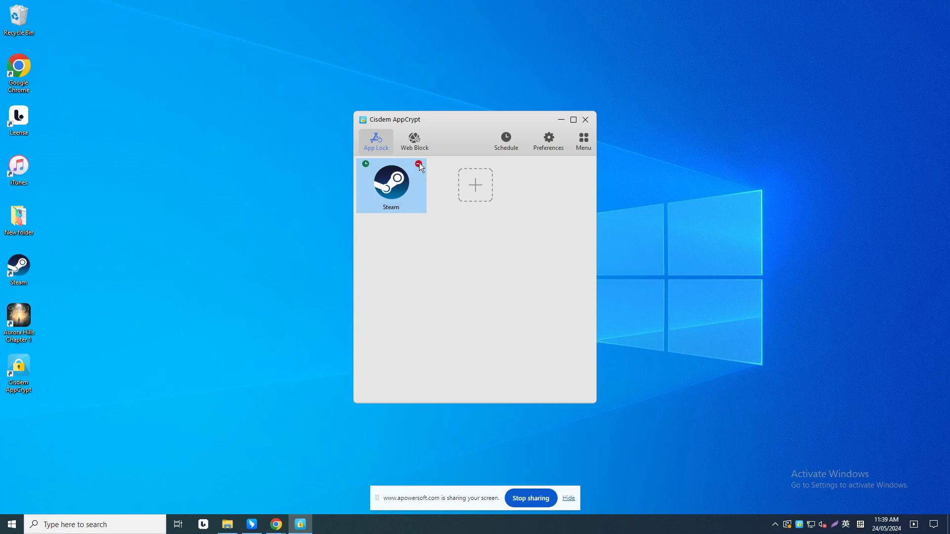
pyautogui.click(419, 163)
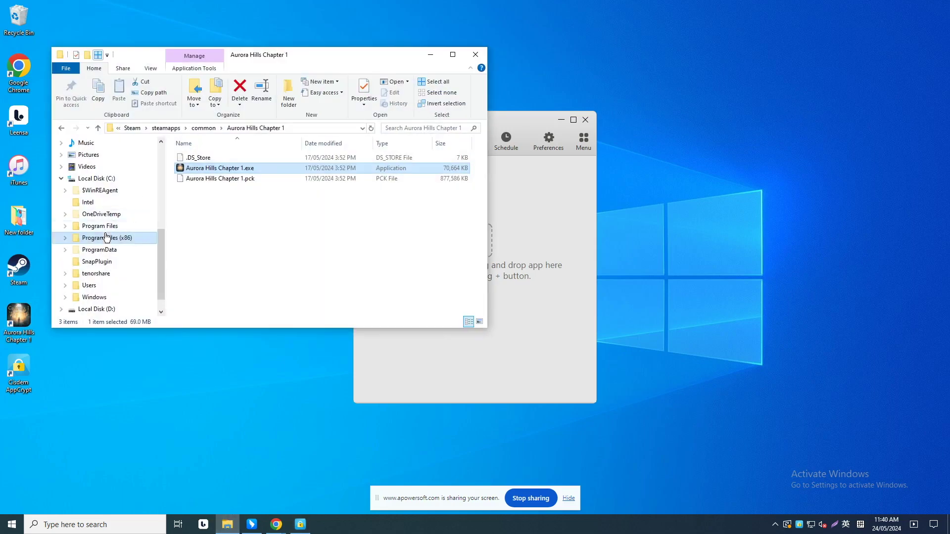
# Step: Browse C: > Program Files (x86) > Steam > steamapps > common > Aurora Hills Chapter 1
pyautogui.click(97, 178)
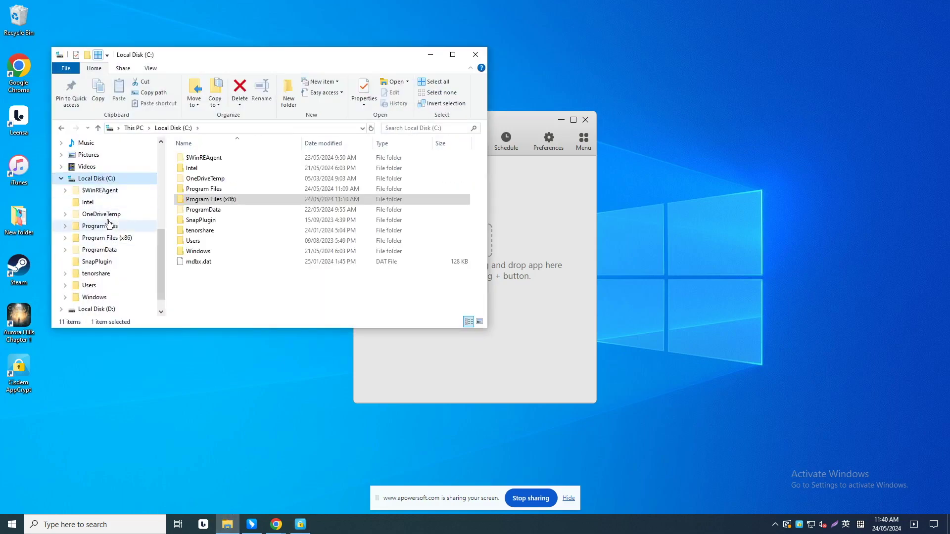
pyautogui.scroll(-1, 106, 267)
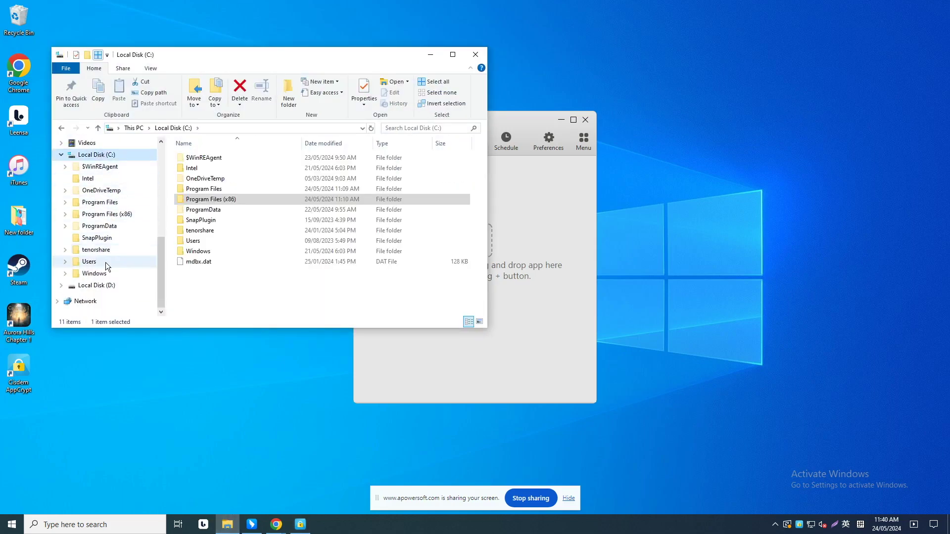
pyautogui.click(121, 218)
pyautogui.scroll(-4, 265, 213)
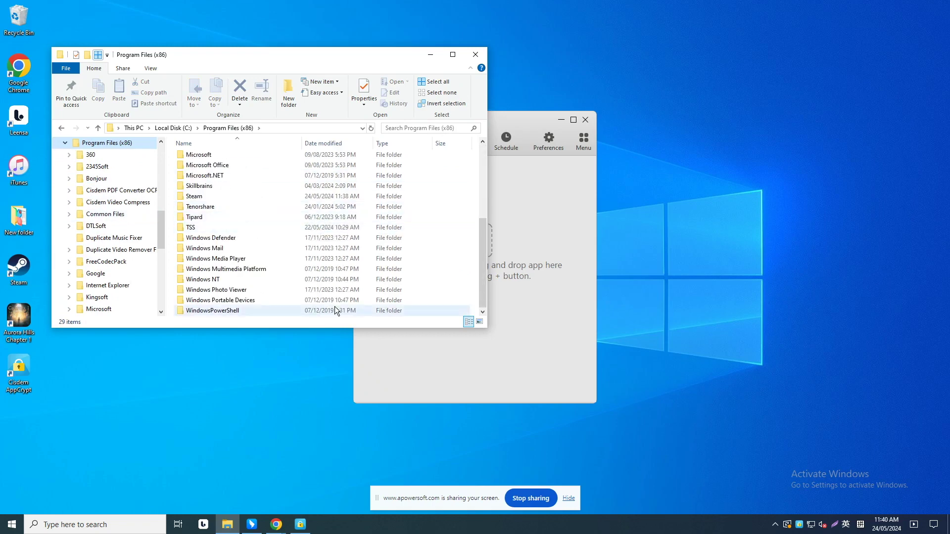
pyautogui.doubleClick(202, 196)
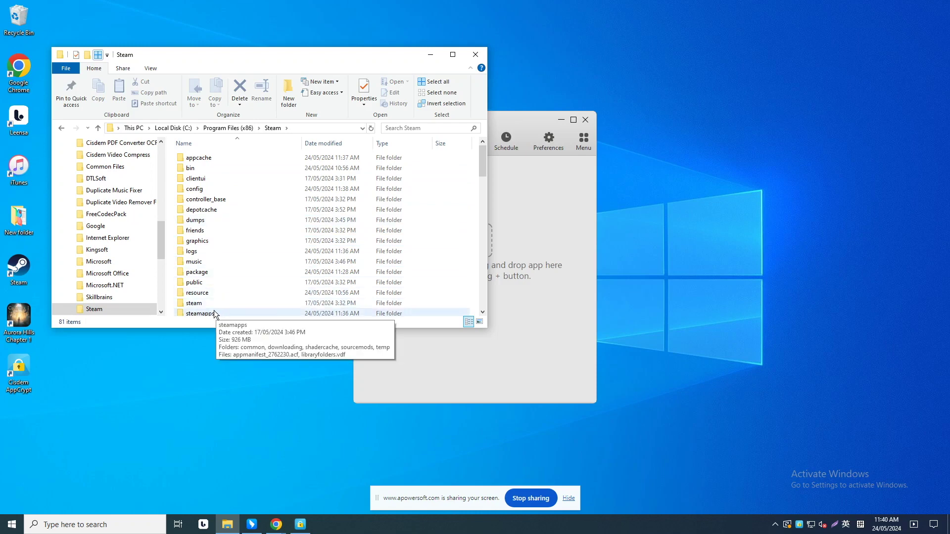
pyautogui.scroll(-2, 214, 313)
pyautogui.doubleClick(210, 256)
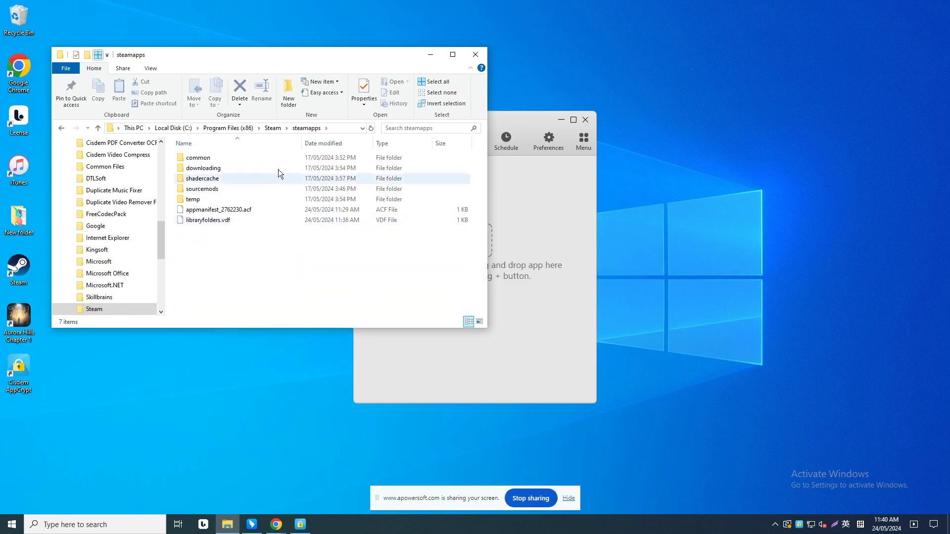
pyautogui.doubleClick(245, 158)
pyautogui.doubleClick(240, 158)
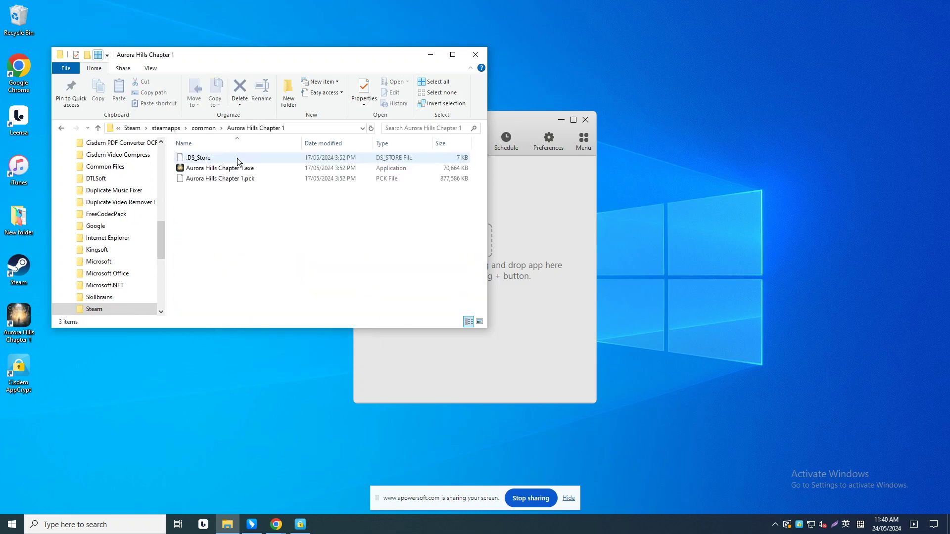
# Step: Lock Aurora Hills Chapter 1.exe, confirm its shortcut asks for a password, and close Explorer
pyautogui.moveTo(506, 117); pyautogui.dragTo(648, 97)
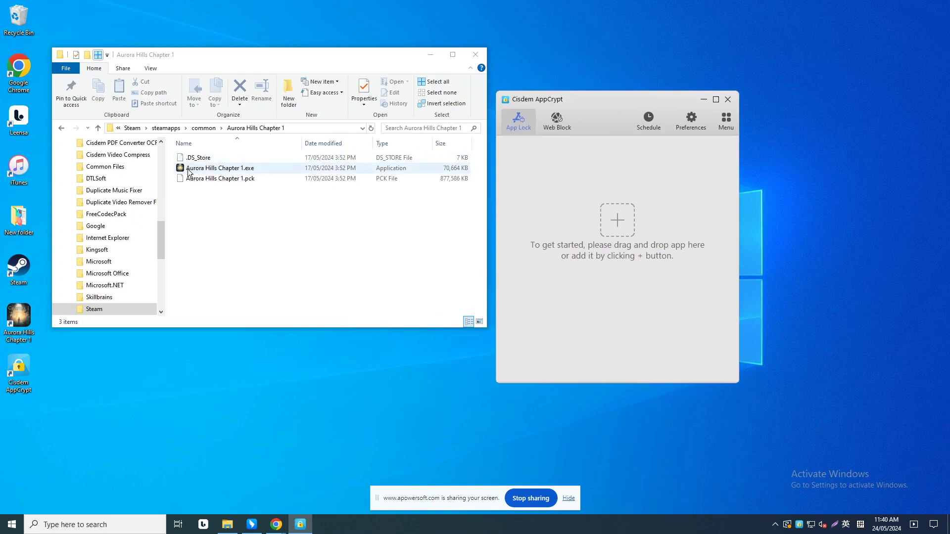
pyautogui.moveTo(188, 172); pyautogui.dragTo(560, 200)
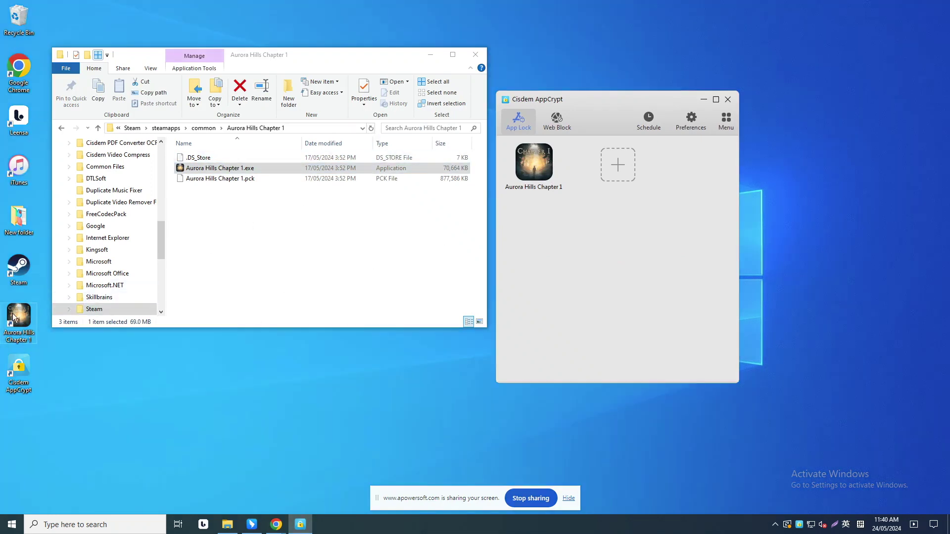
pyautogui.doubleClick(15, 317)
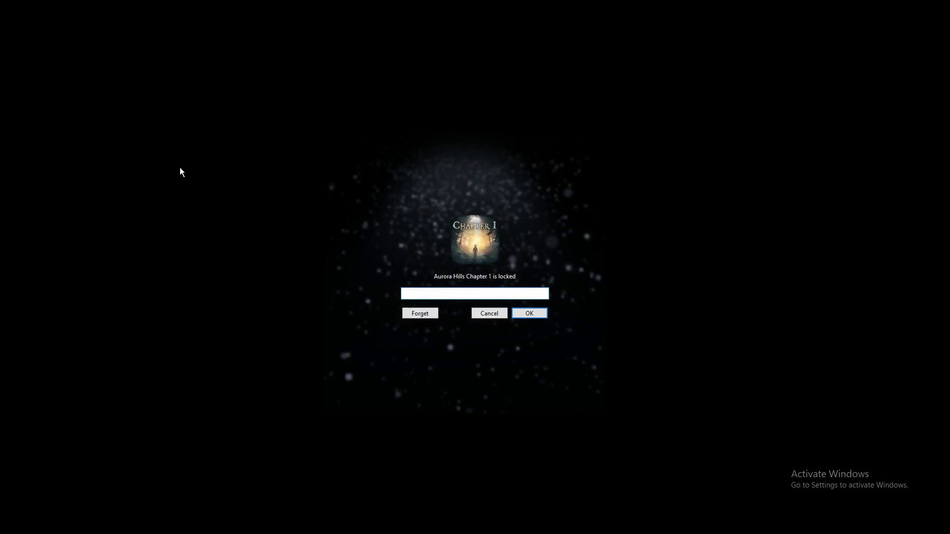
pyautogui.click(497, 315)
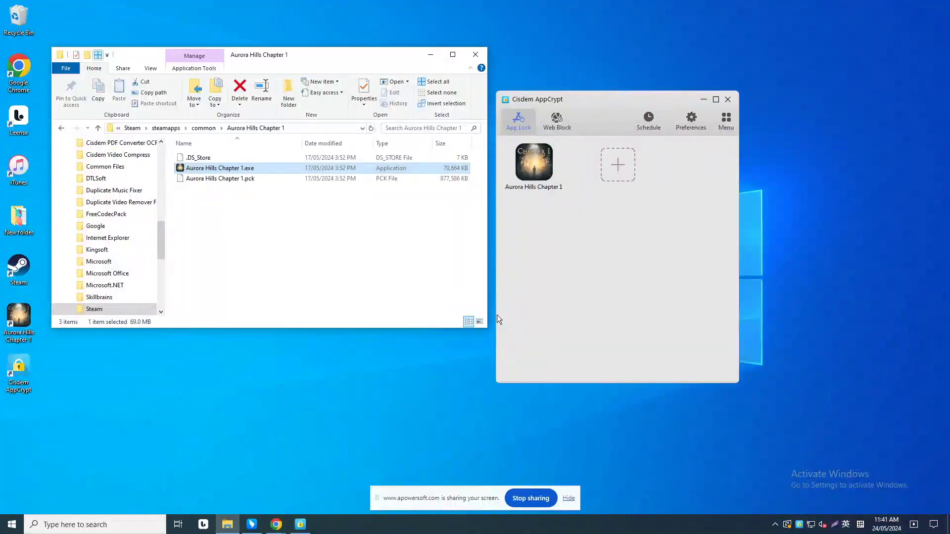
pyautogui.click(475, 55)
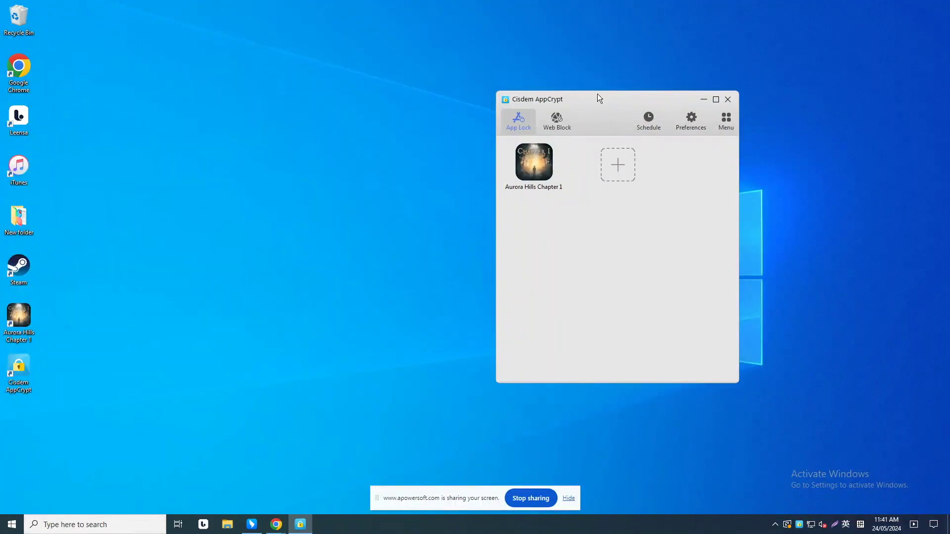
pyautogui.moveTo(597, 97); pyautogui.dragTo(373, 105)
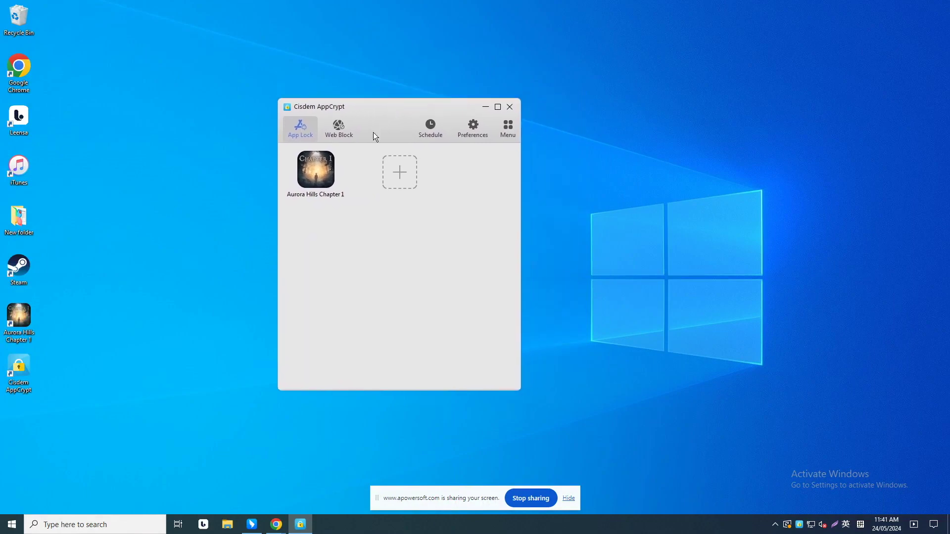
# Step: Switch to Web Block and close the Install Cisdem Extensions notice
pyautogui.click(345, 137)
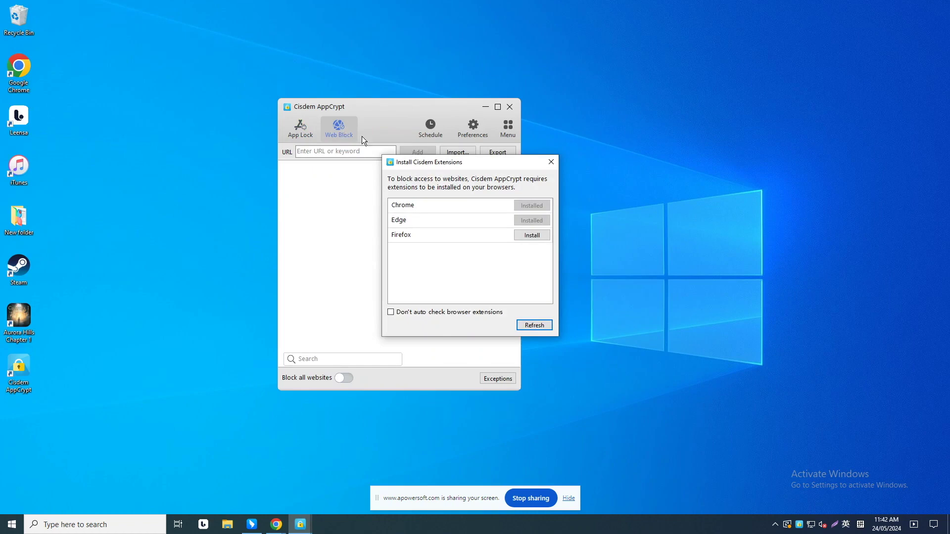
pyautogui.moveTo(487, 162); pyautogui.dragTo(415, 166)
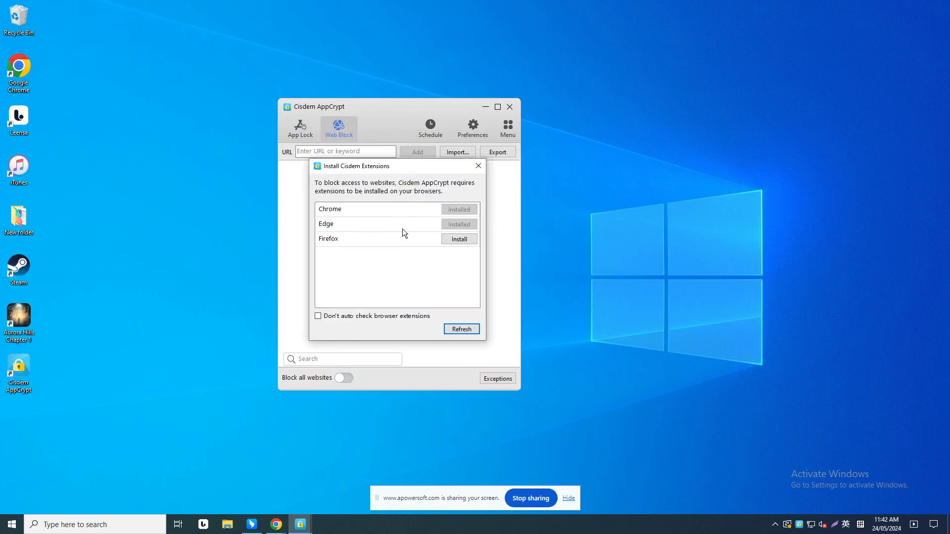
pyautogui.click(477, 166)
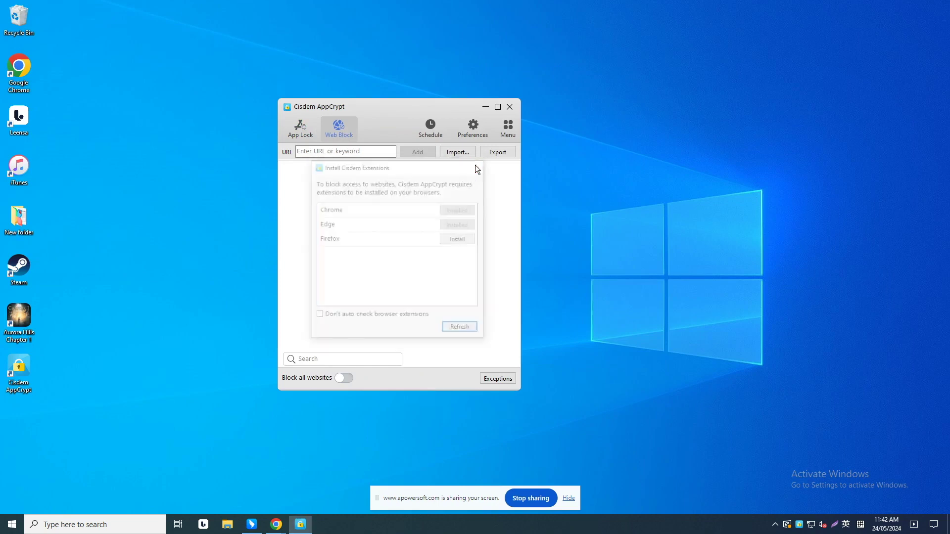
pyautogui.click(464, 154)
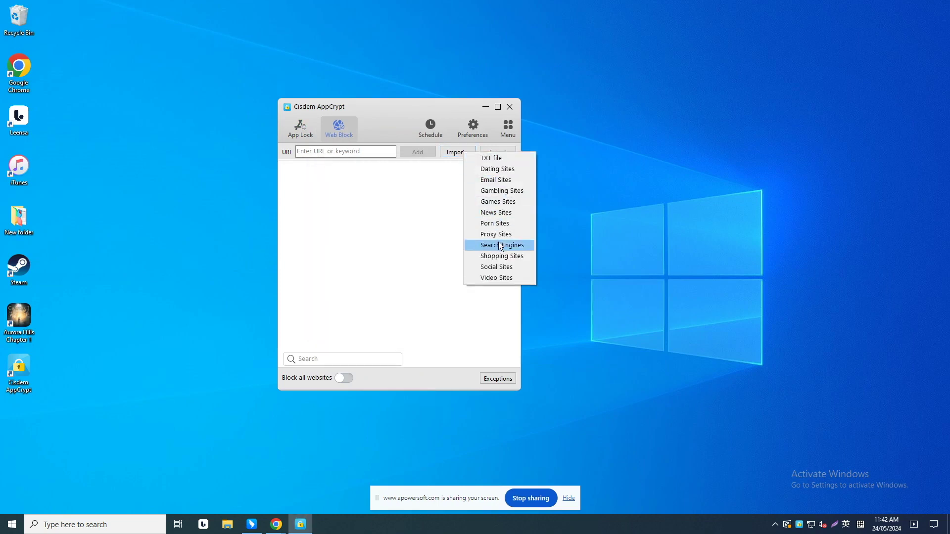
# Step: Import the Games Sites preset and add youtube.com to the blocked websites
pyautogui.click(516, 199)
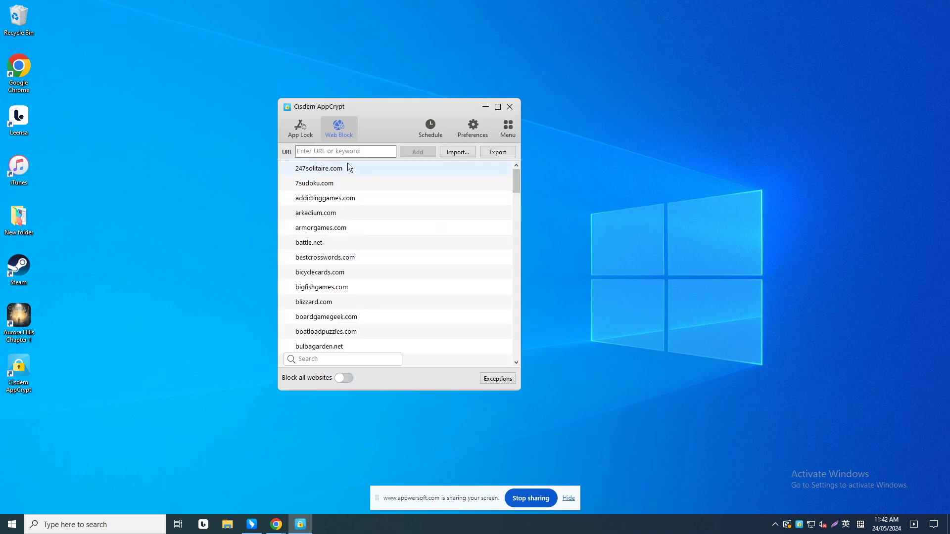
pyautogui.click(382, 148)
pyautogui.press('shift')
pyautogui.write('y')
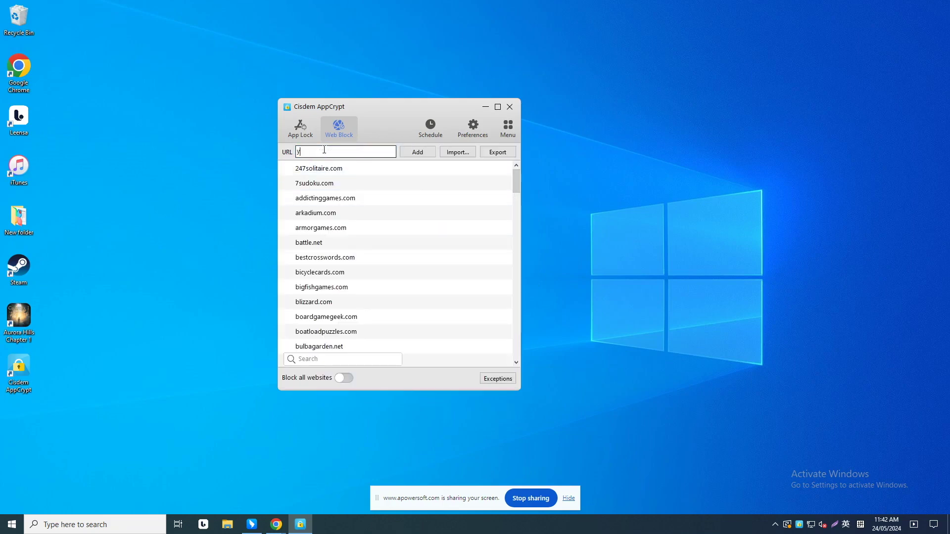
pyautogui.write('outube.com')
pyautogui.click(417, 154)
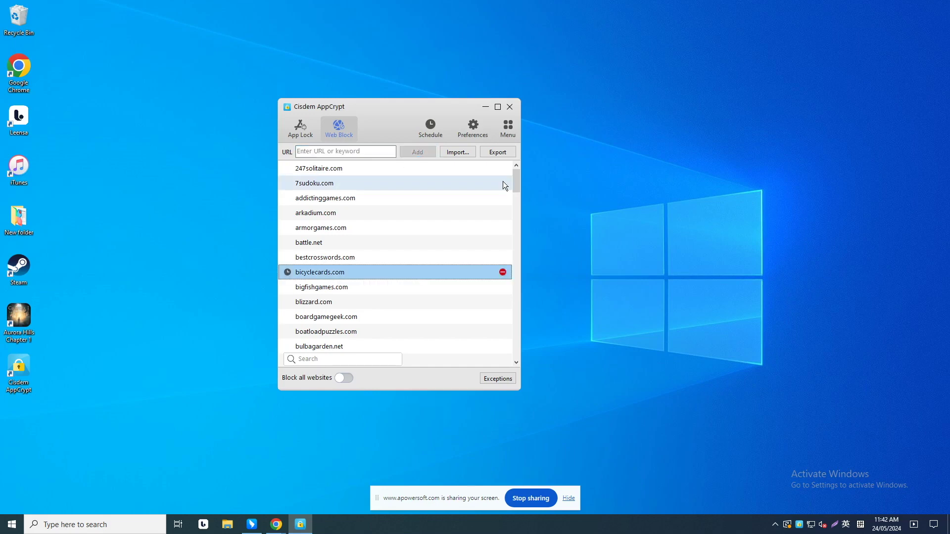
# Step: Open AppCrypt's Preferences, where Launch at system startup is switched on
pyautogui.click(473, 129)
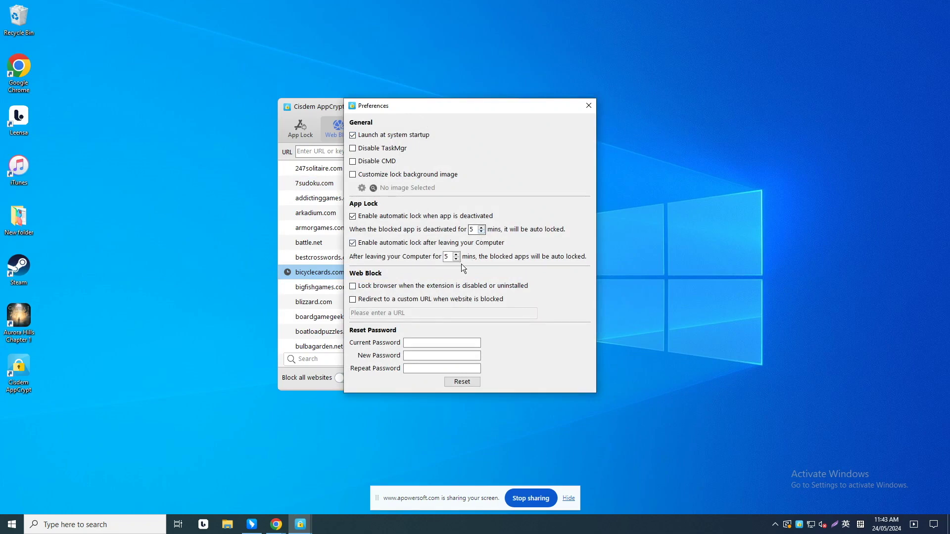
# Step: Close the Preferences dialog to return to the Web Block list
pyautogui.click(587, 108)
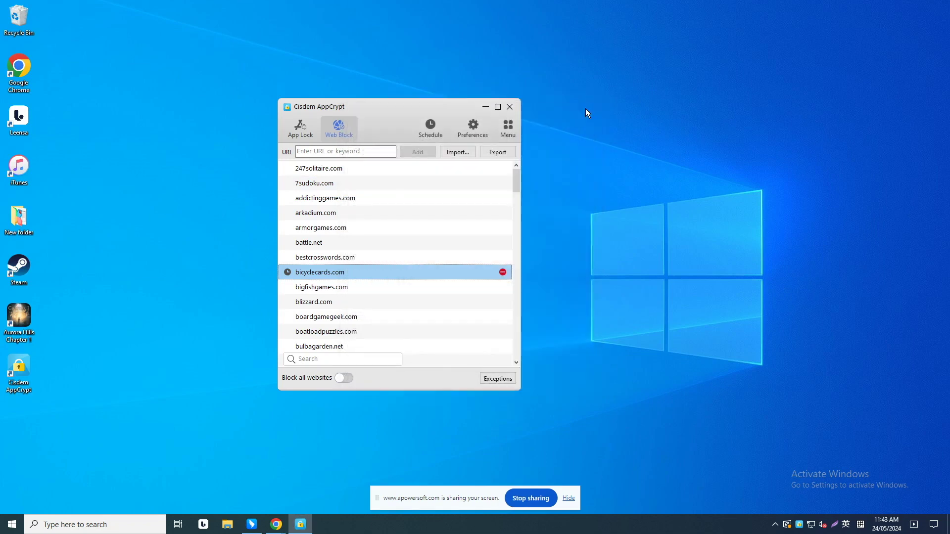